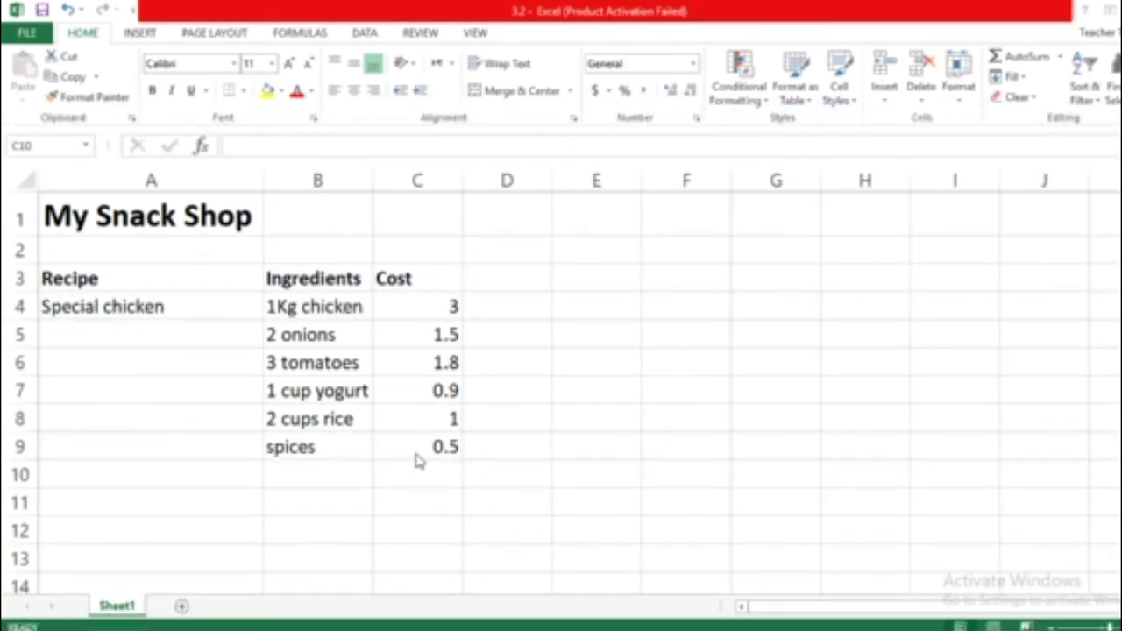
# - Format the ingredient costs in C4:C9 as accounting values in US dollars
pyautogui.click(418, 464)
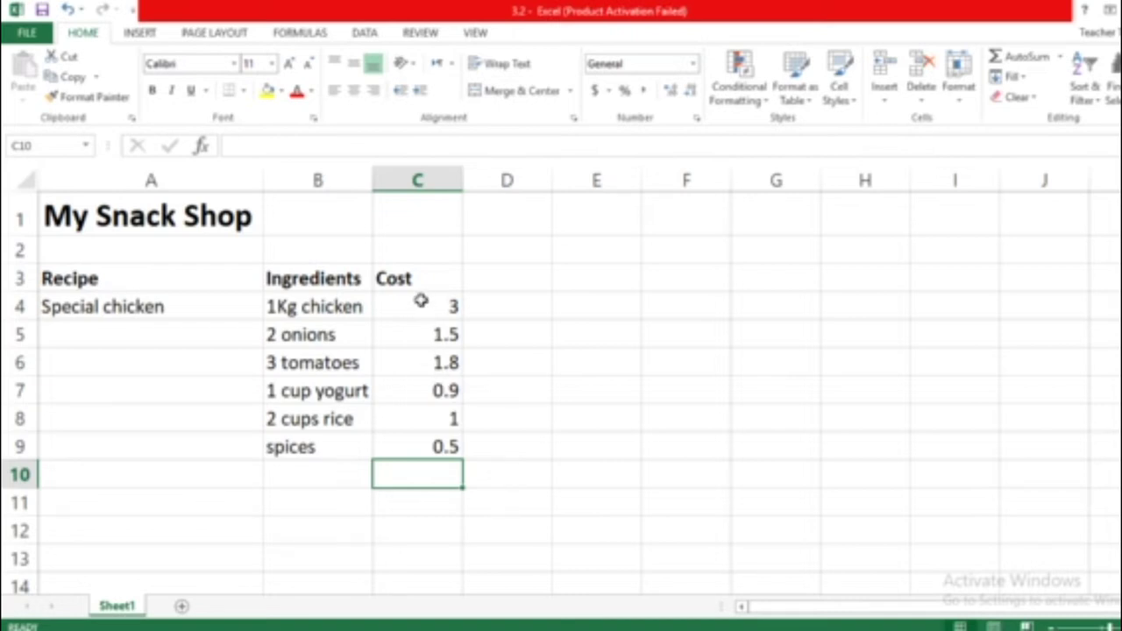
pyautogui.moveTo(421, 301); pyautogui.dragTo(413, 443)
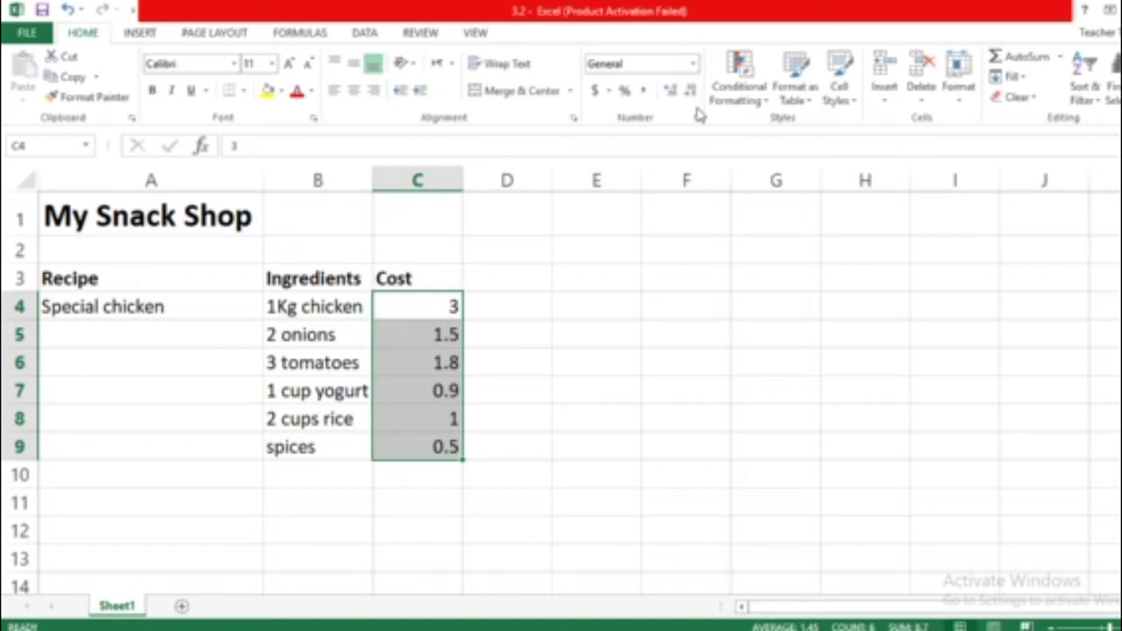
pyautogui.click(608, 91)
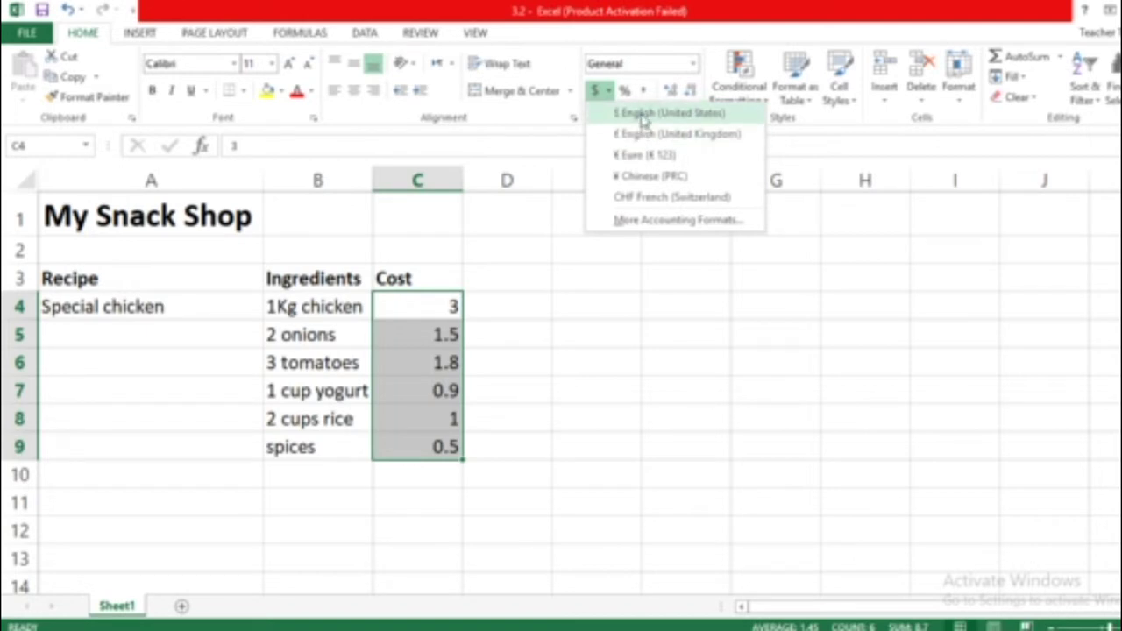
pyautogui.click(646, 112)
pyautogui.click(368, 473)
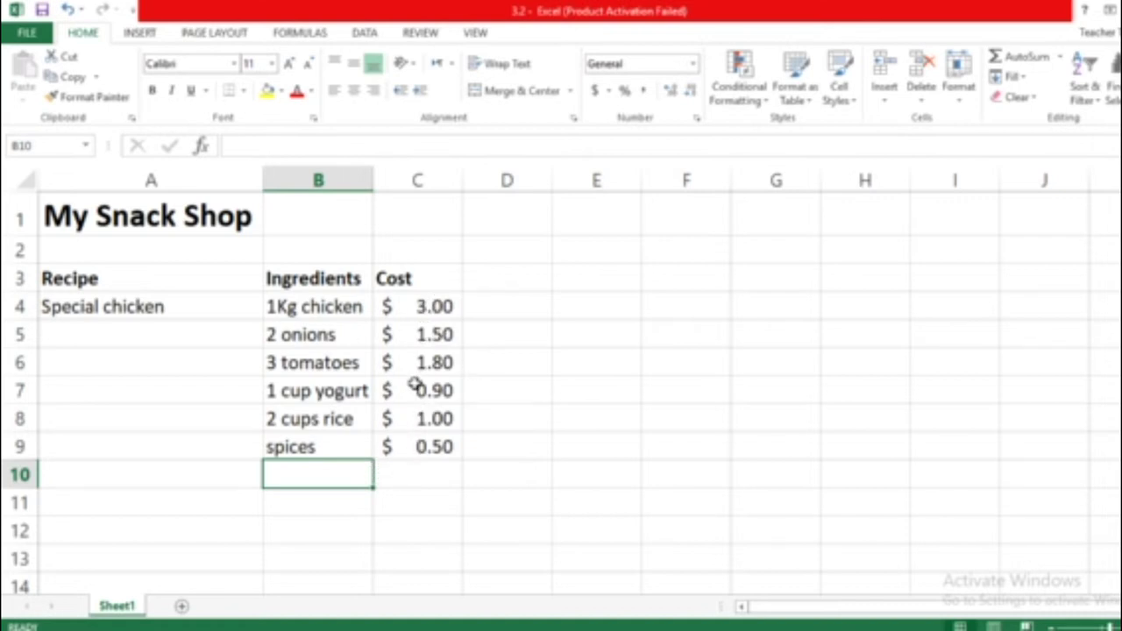
# - Enter the label TOTAL in cell B11 and make it bold
pyautogui.click(309, 507)
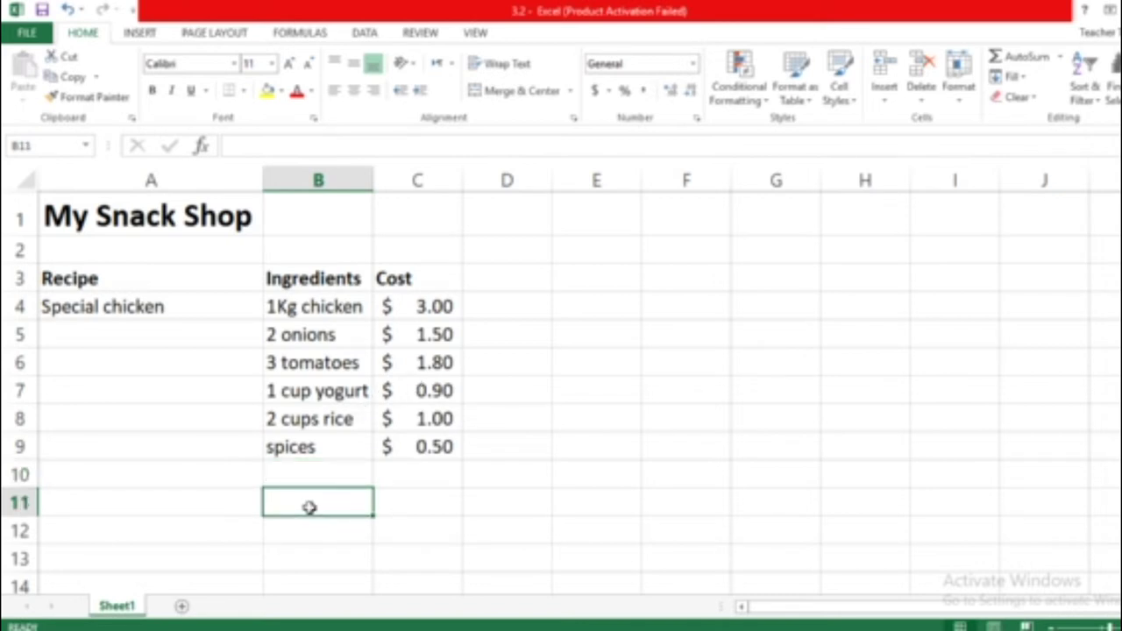
pyautogui.write('TOTAL')
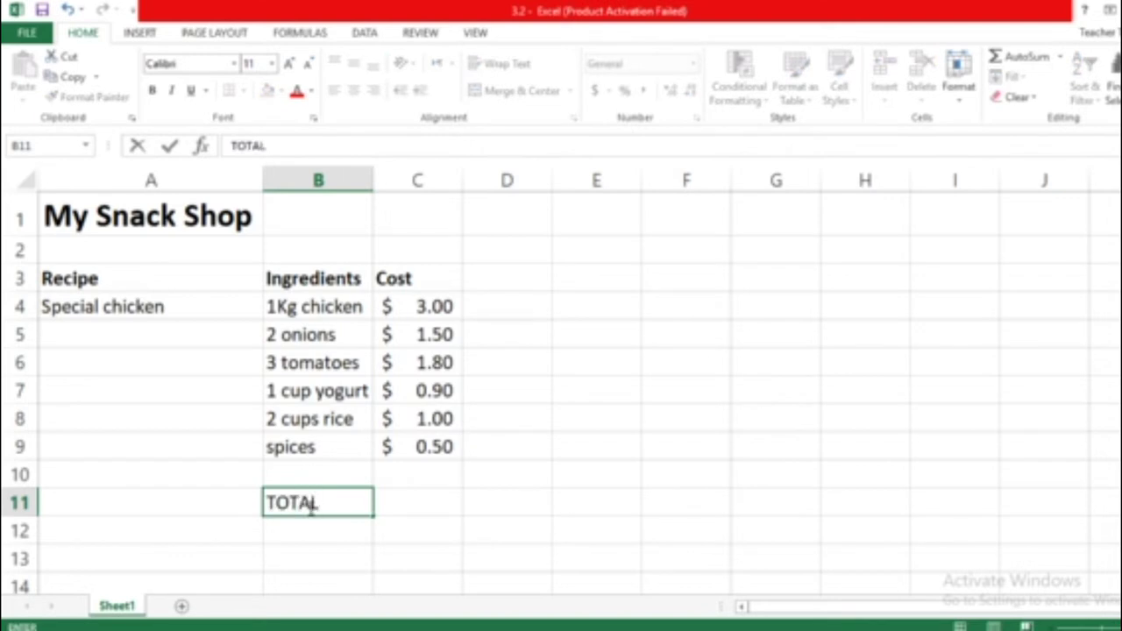
pyautogui.press('Return')
pyautogui.click(338, 493)
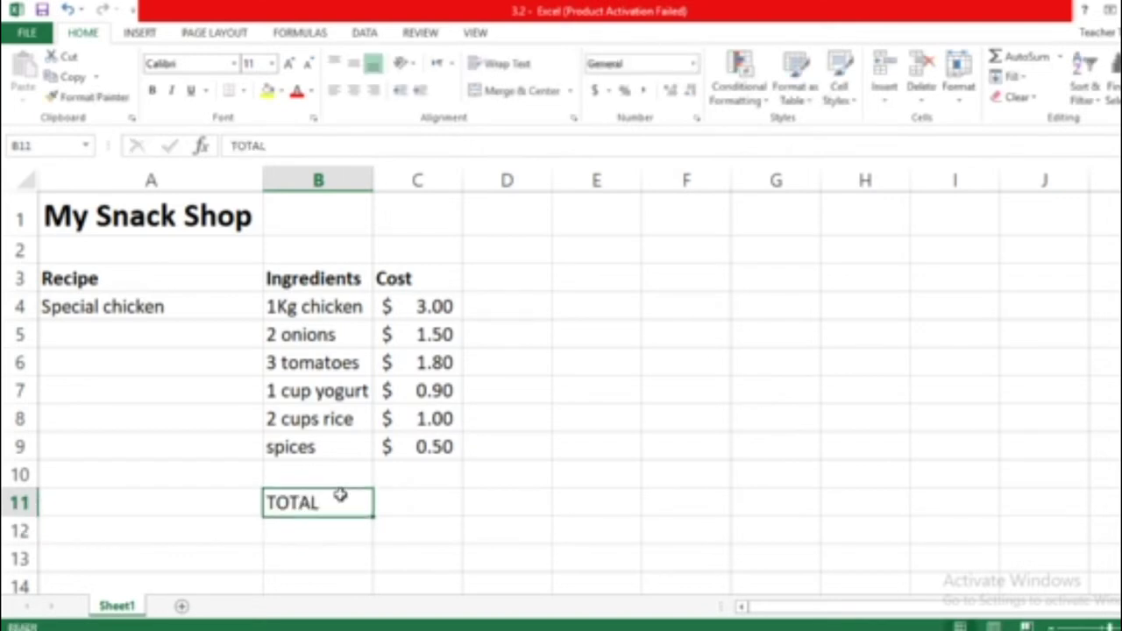
pyautogui.click(153, 90)
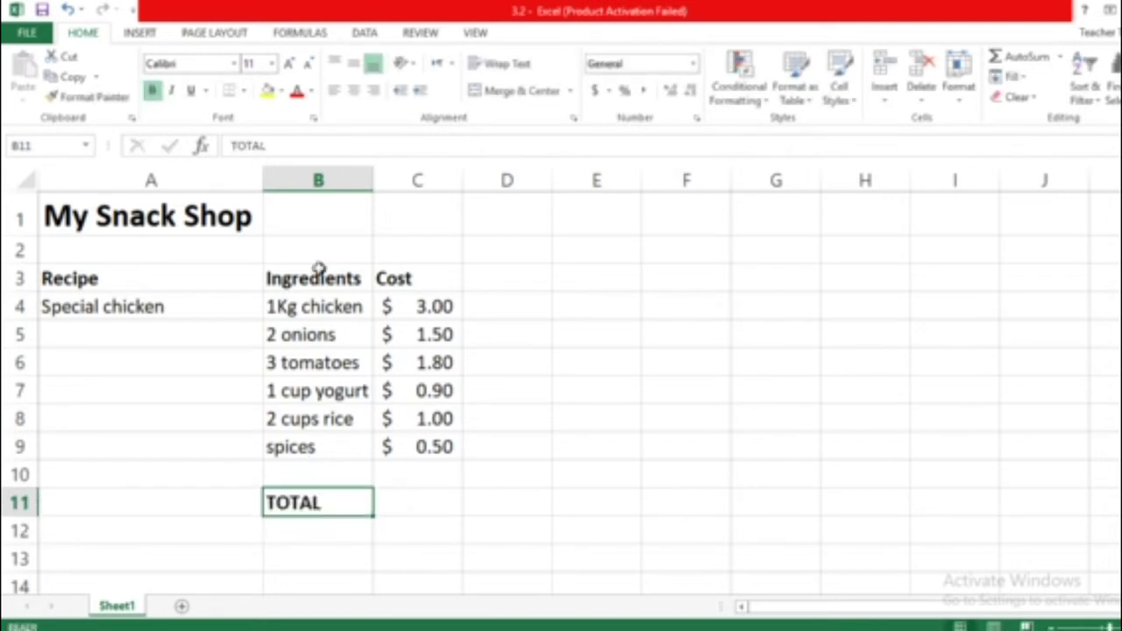
# - Add up the ingredient costs in cell C11 with AutoSum over C4:C10
pyautogui.click(409, 508)
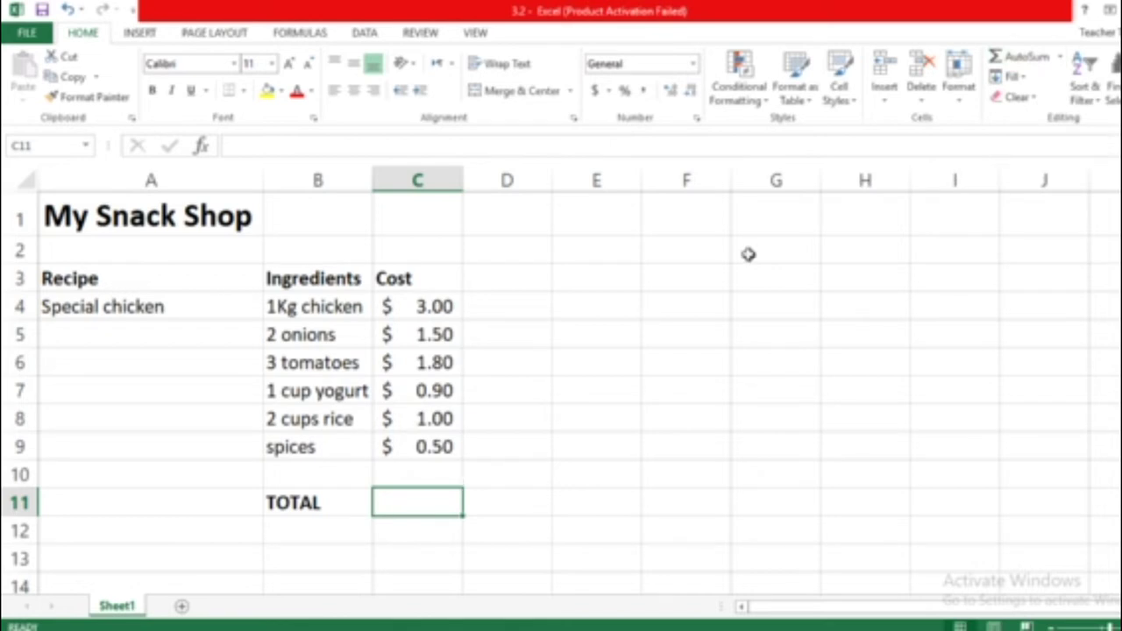
pyautogui.click(1031, 60)
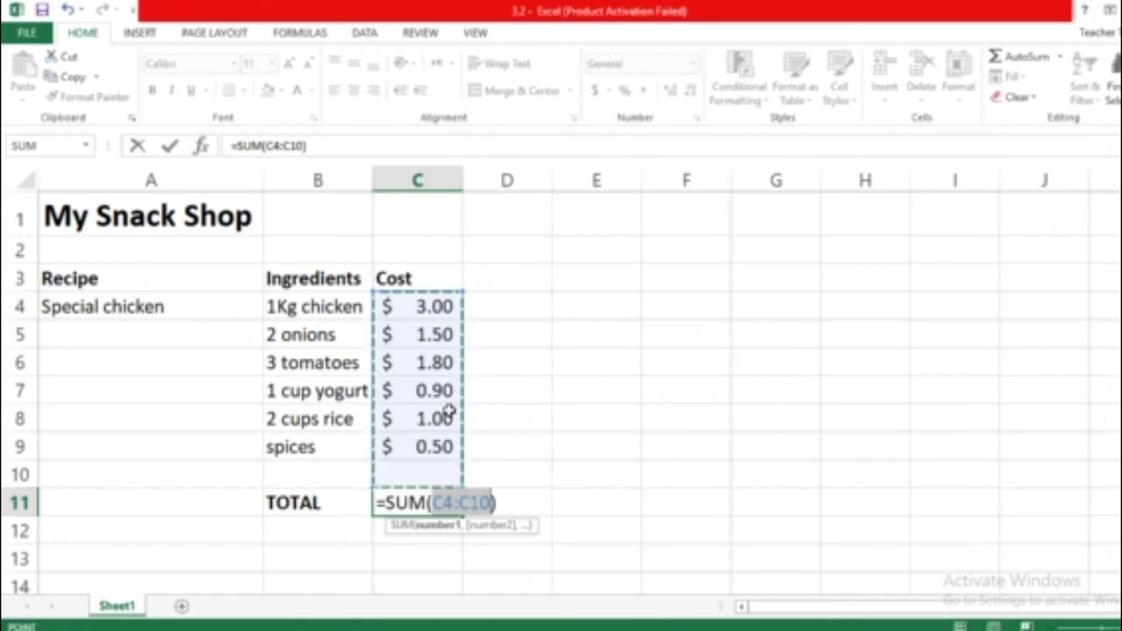
pyautogui.press('Return')
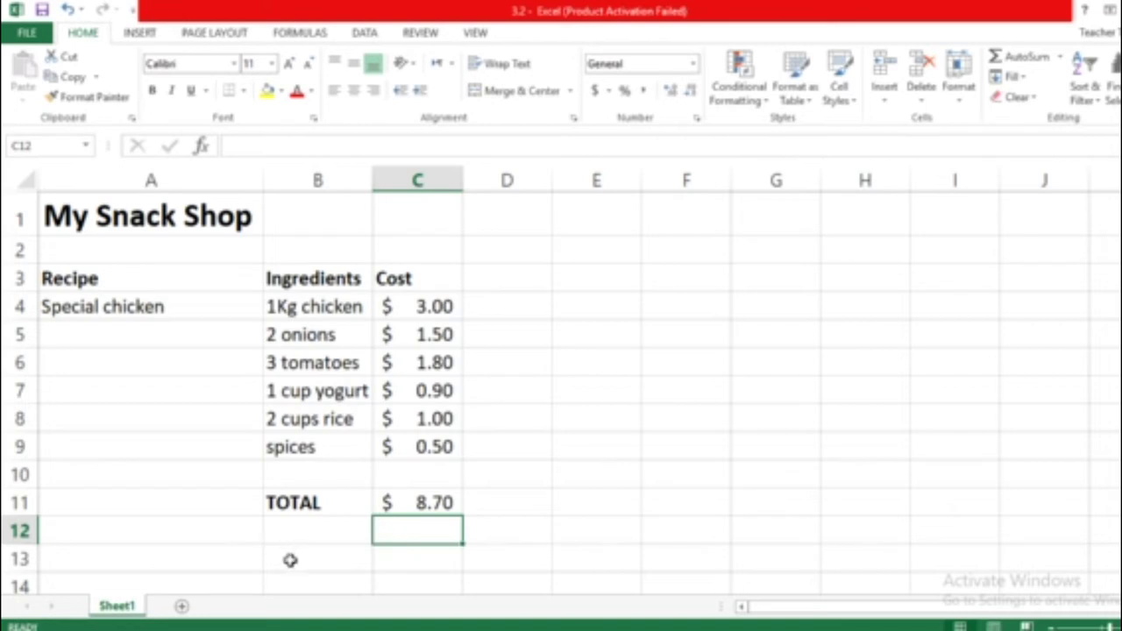
# - Enter the label "How many Servings" in cell B12 and autofit column B to its contents
pyautogui.click(275, 536)
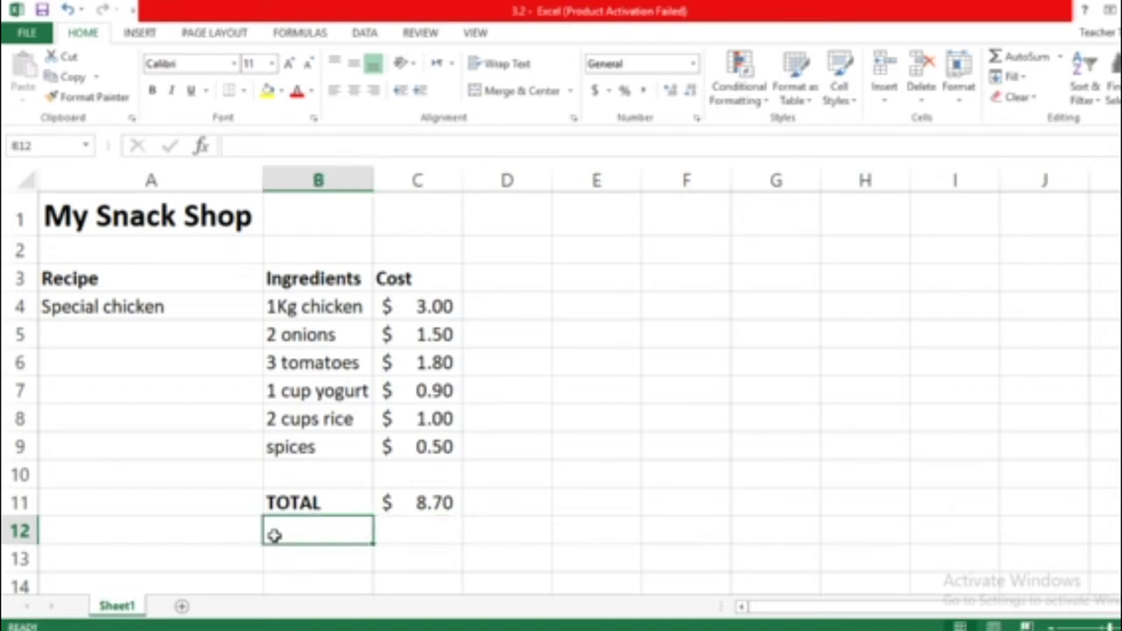
pyautogui.write('How')
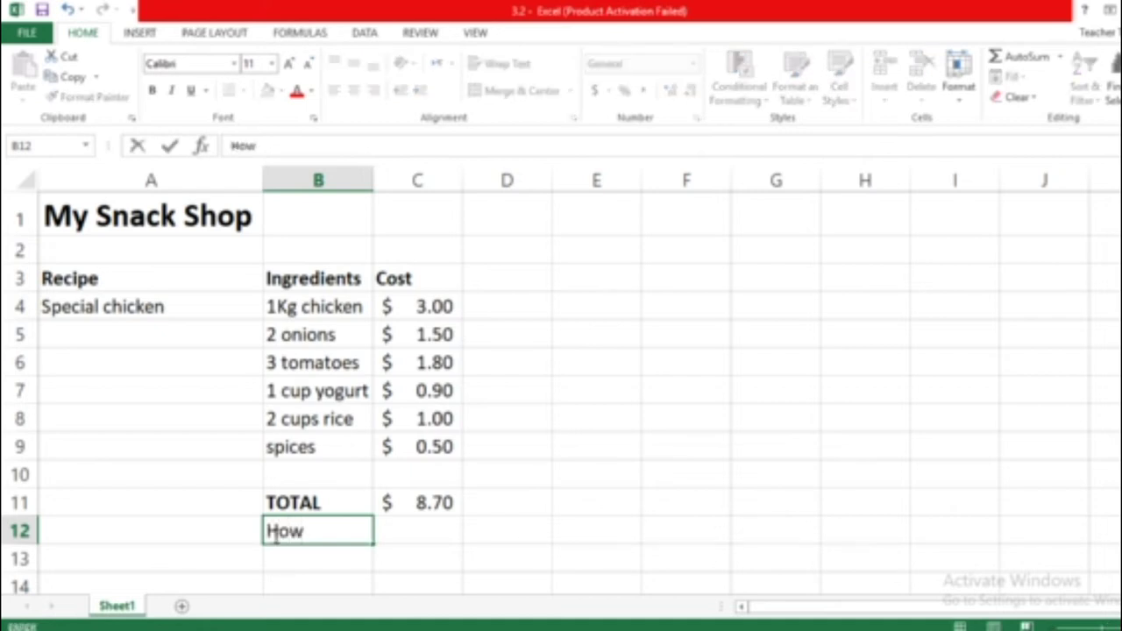
pyautogui.write(' many Se')
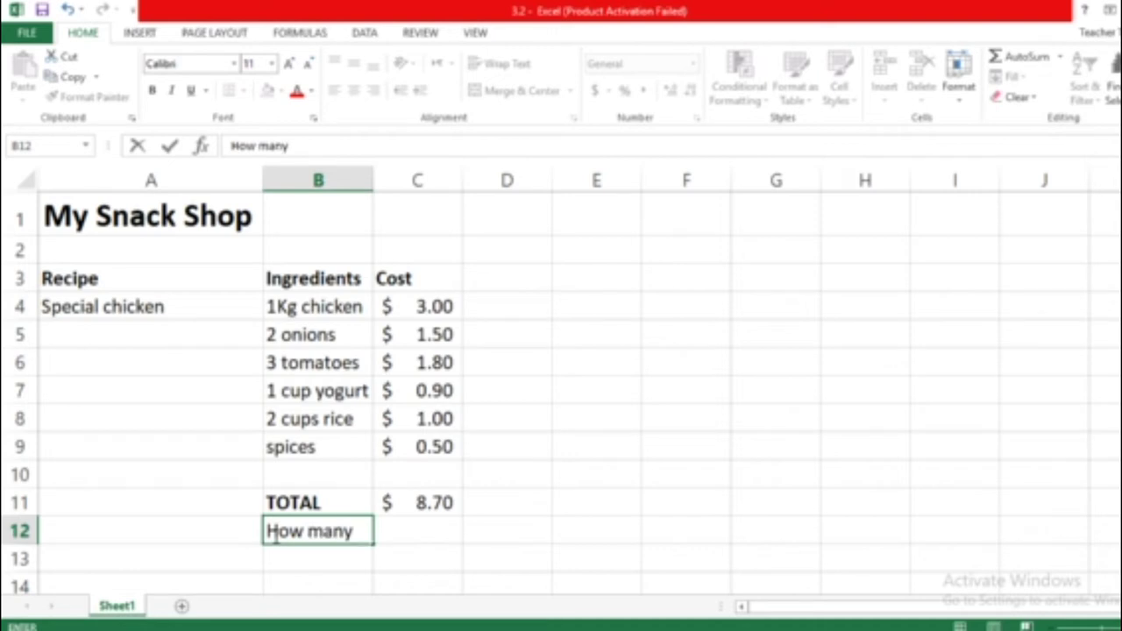
pyautogui.write('rvings')
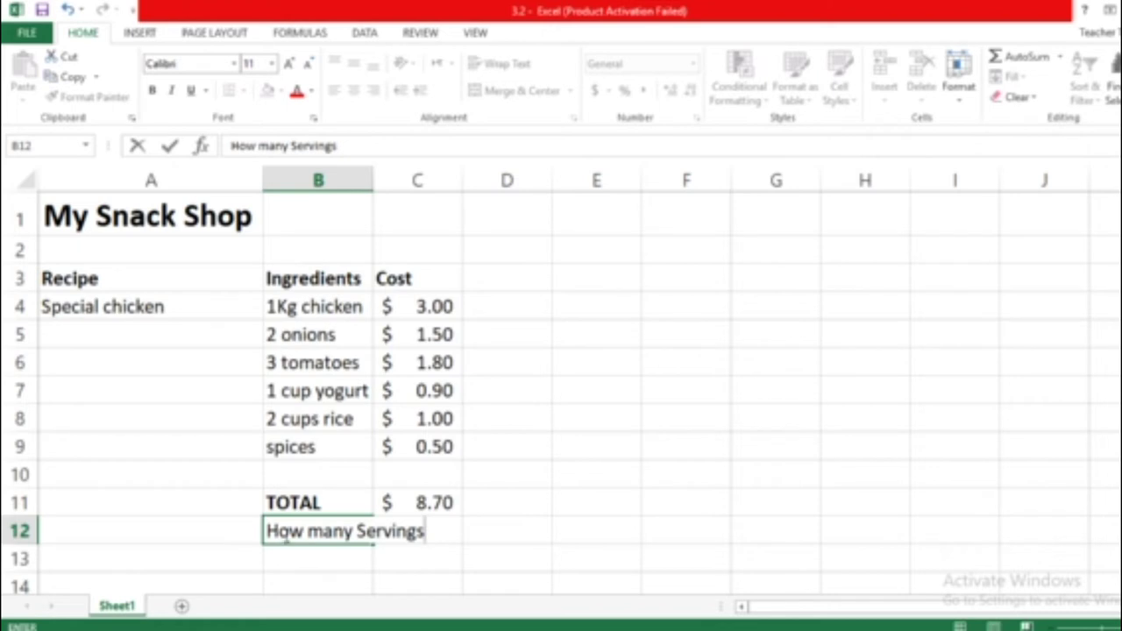
pyautogui.click(416, 180)
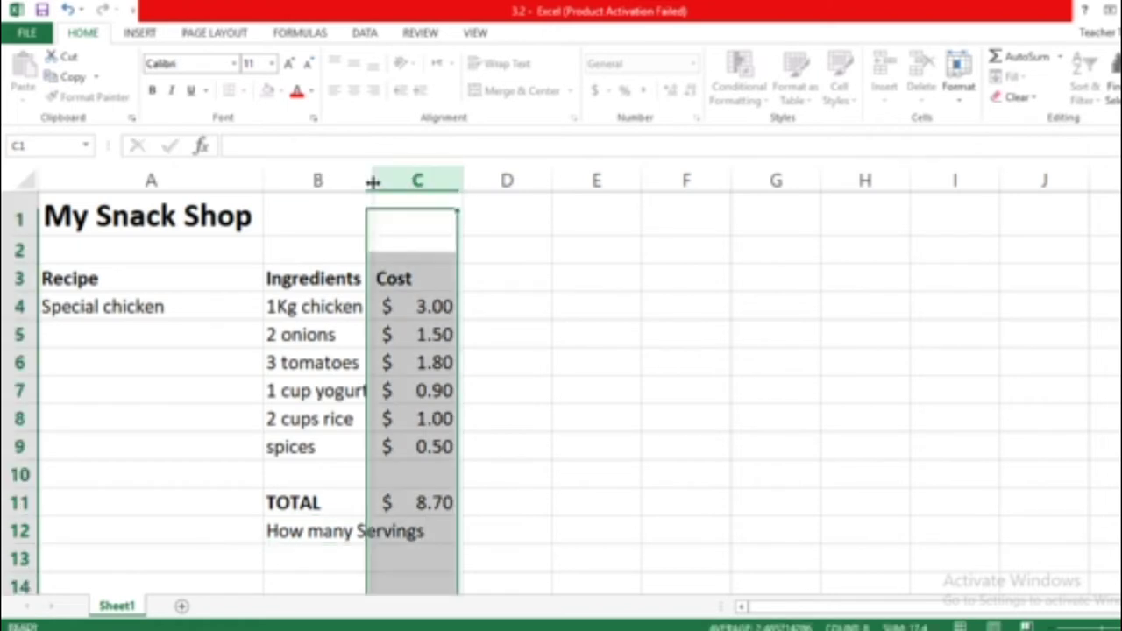
pyautogui.doubleClick(374, 181)
# - Enter 6 as the number of servings in cell C12
pyautogui.click(490, 532)
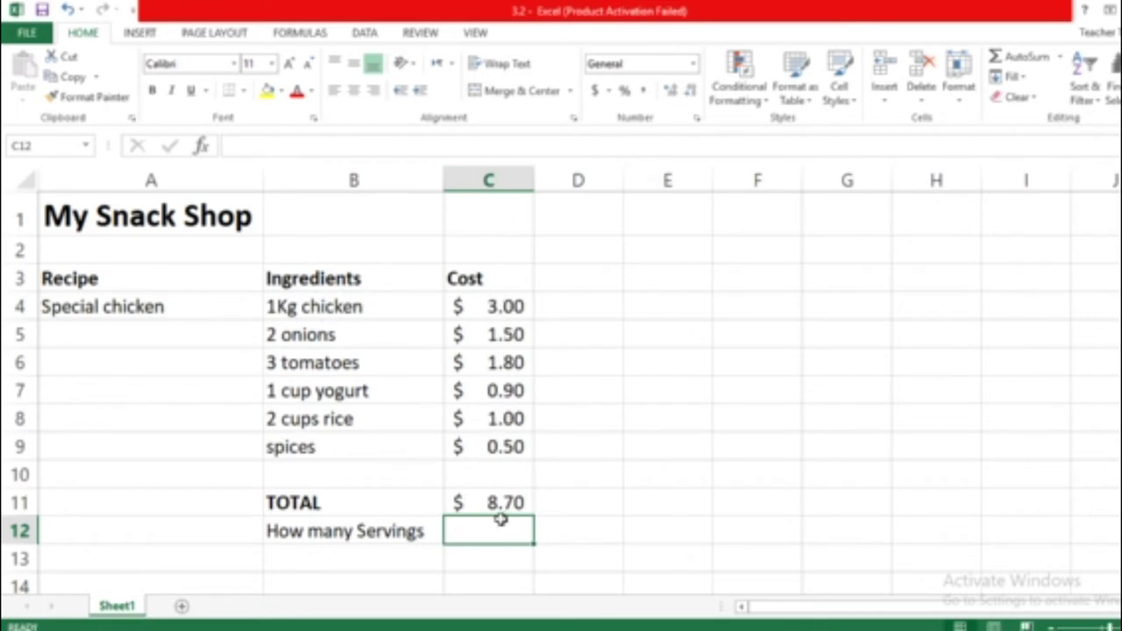
pyautogui.write('6')
pyautogui.press('Return')
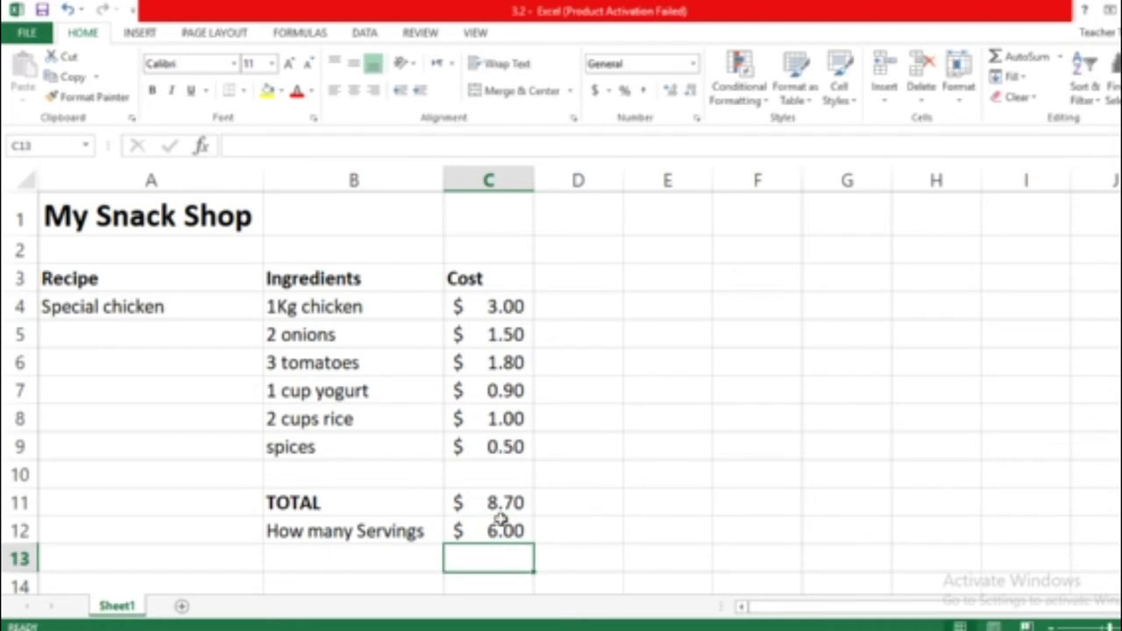
# - Change the number format of the servings value in C12 to General
pyautogui.click(501, 522)
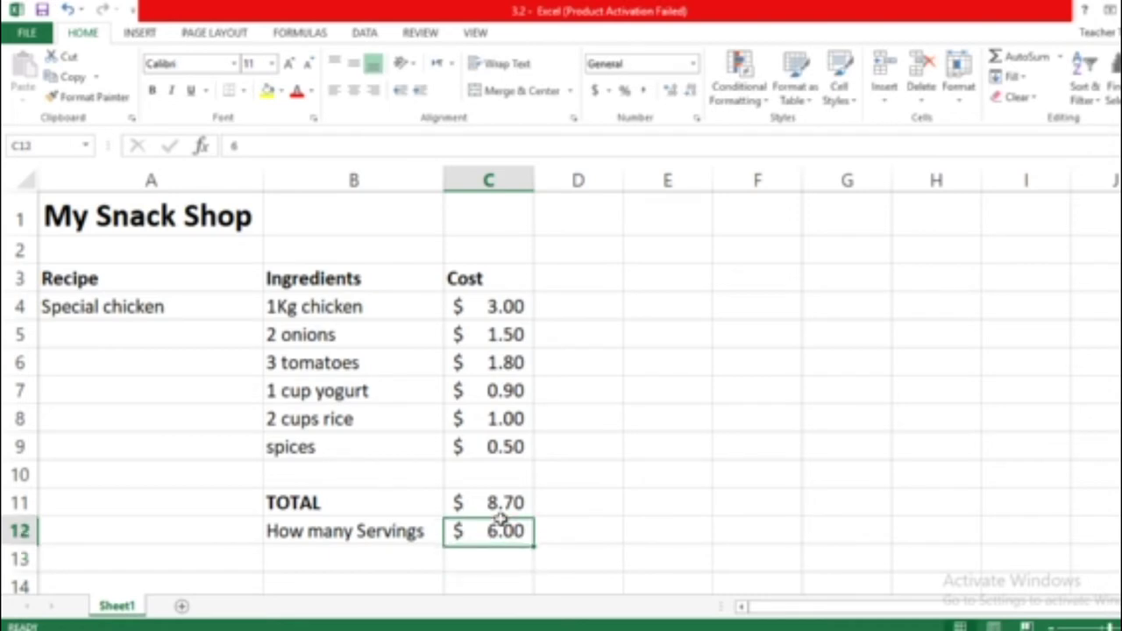
pyautogui.click(607, 91)
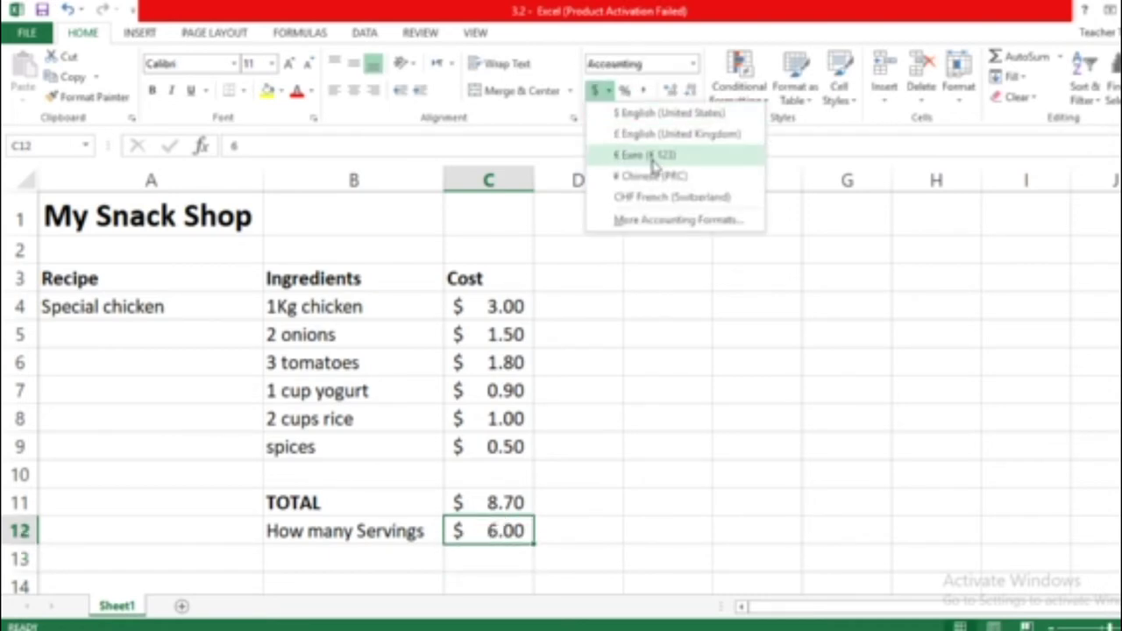
pyautogui.press('Escape')
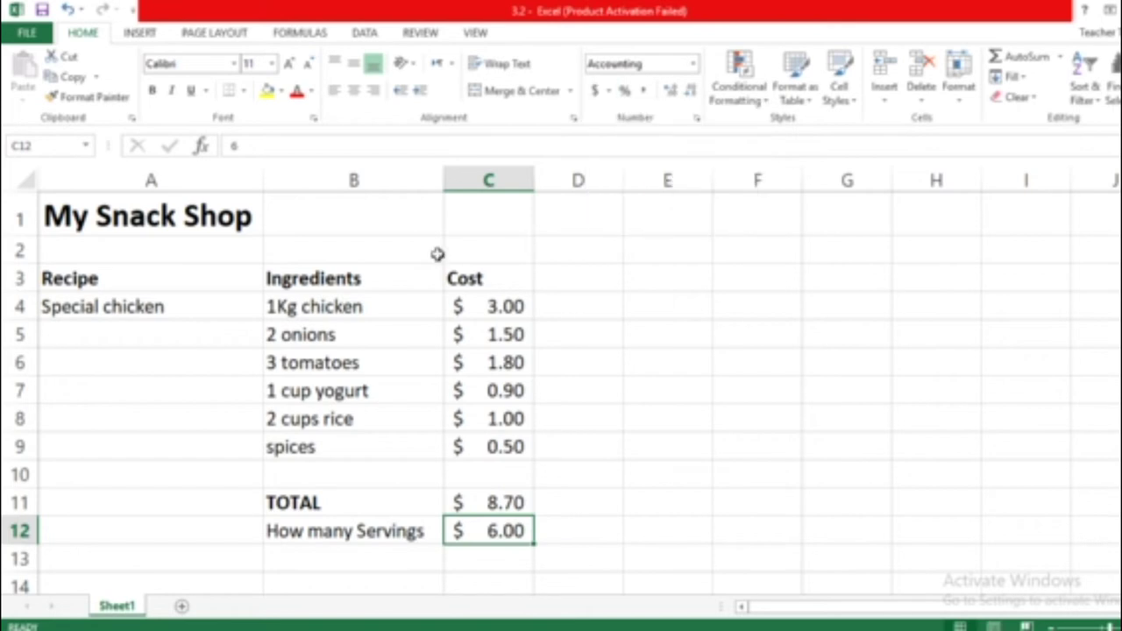
pyautogui.click(419, 186)
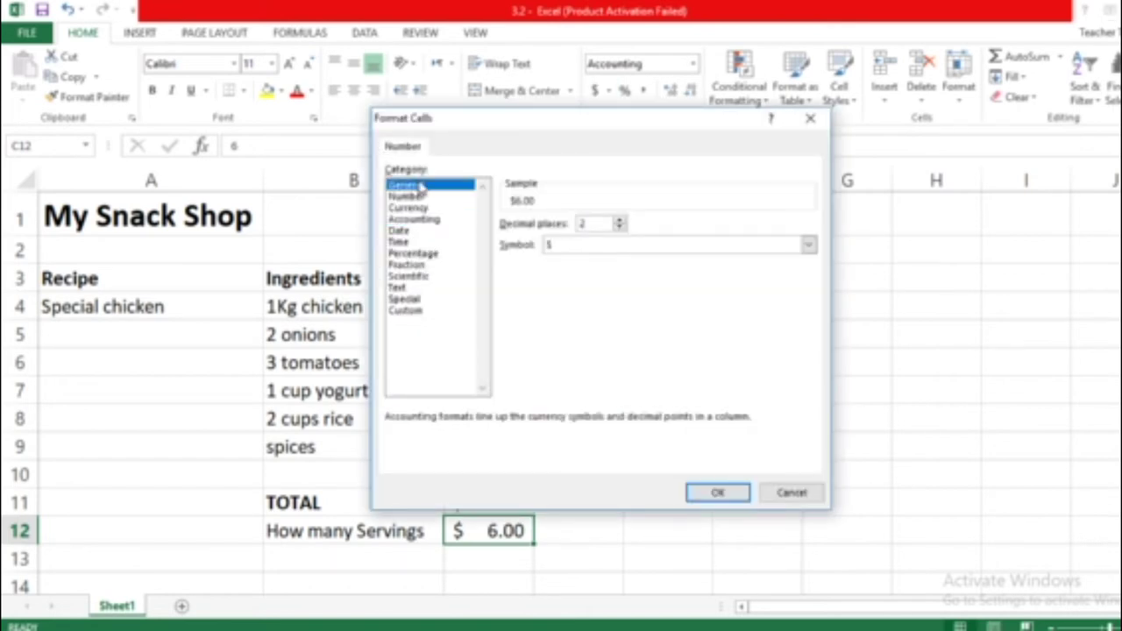
pyautogui.click(731, 492)
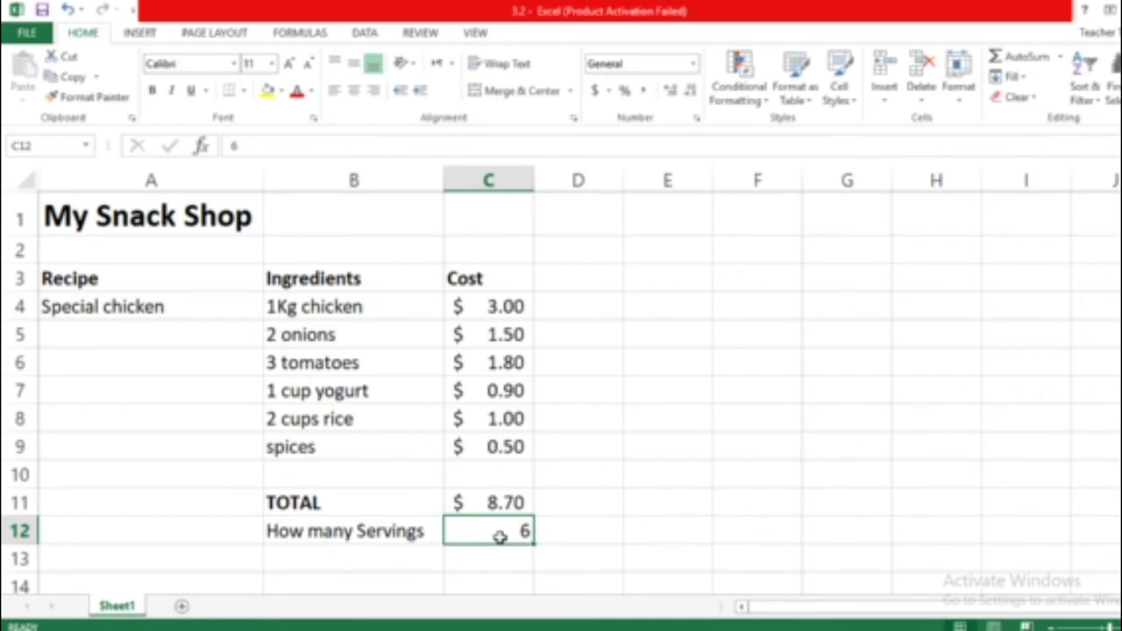
# - Enter the label "cost per serving" in cell B13
pyautogui.click(285, 567)
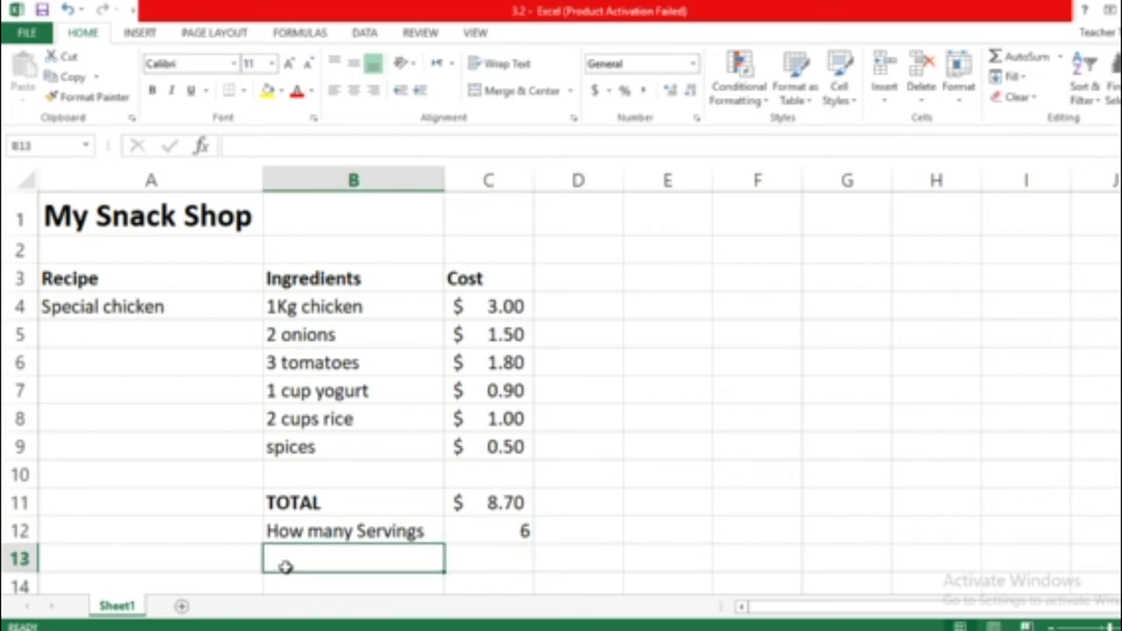
pyautogui.write('cost')
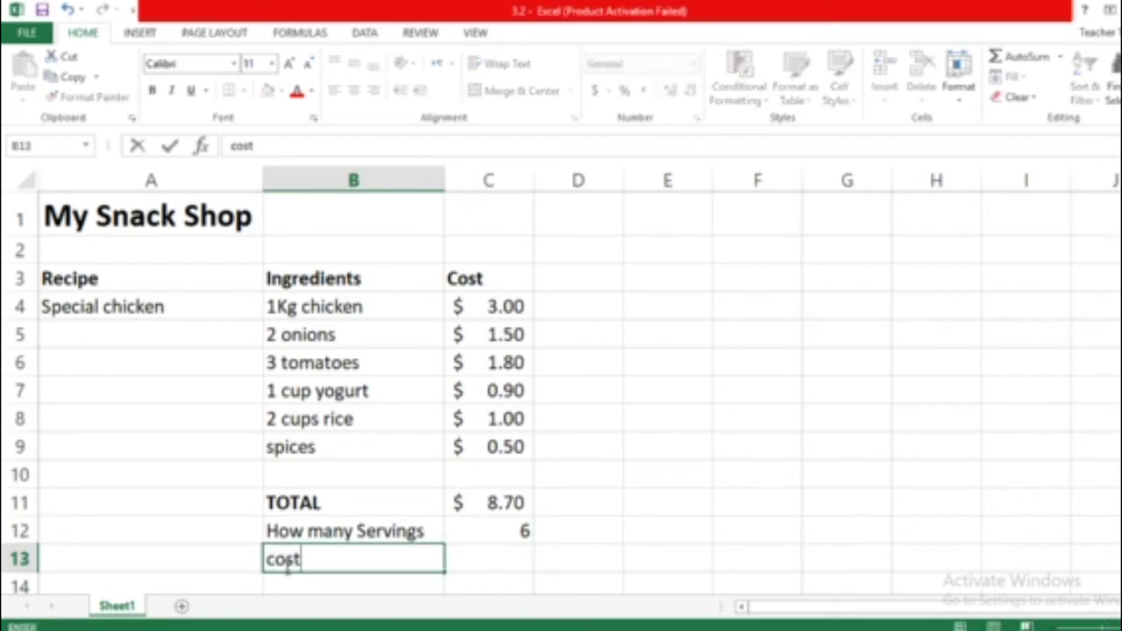
pyautogui.write(' per')
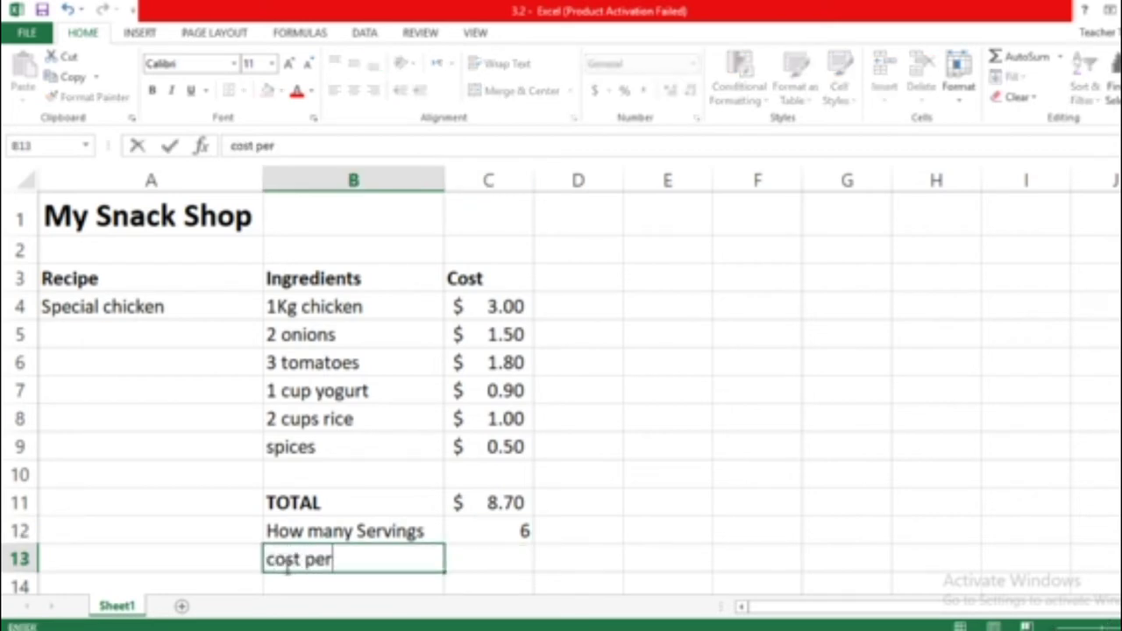
pyautogui.write(' serving')
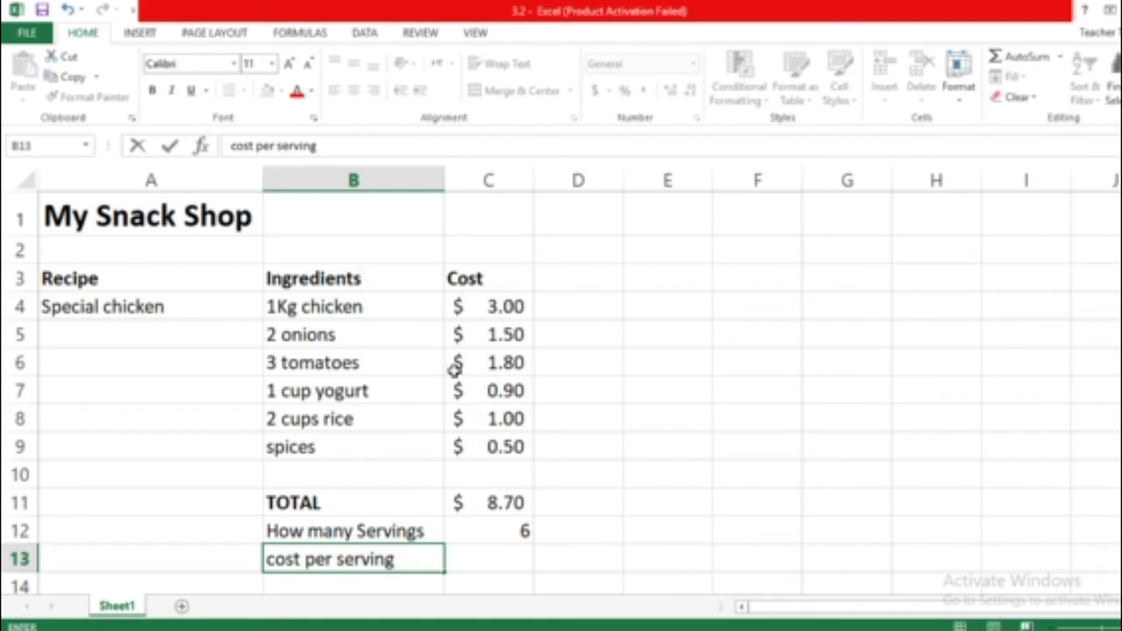
pyautogui.click(523, 530)
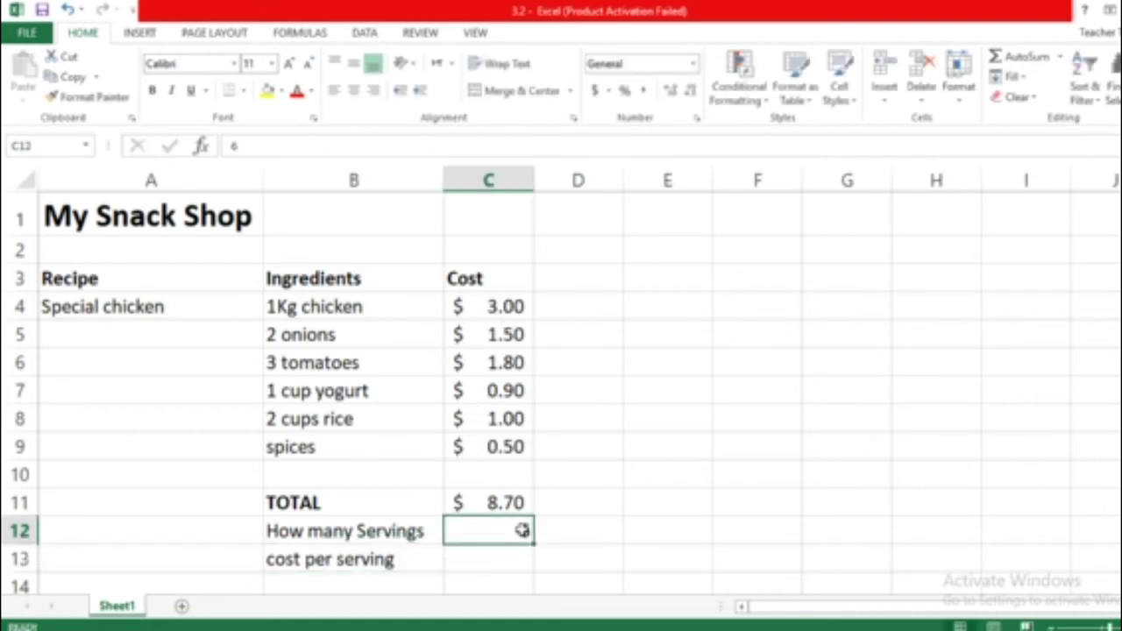
# - Calculate the cost per serving in cell C13 by dividing the total by the servings with =C11/C12
pyautogui.click(506, 559)
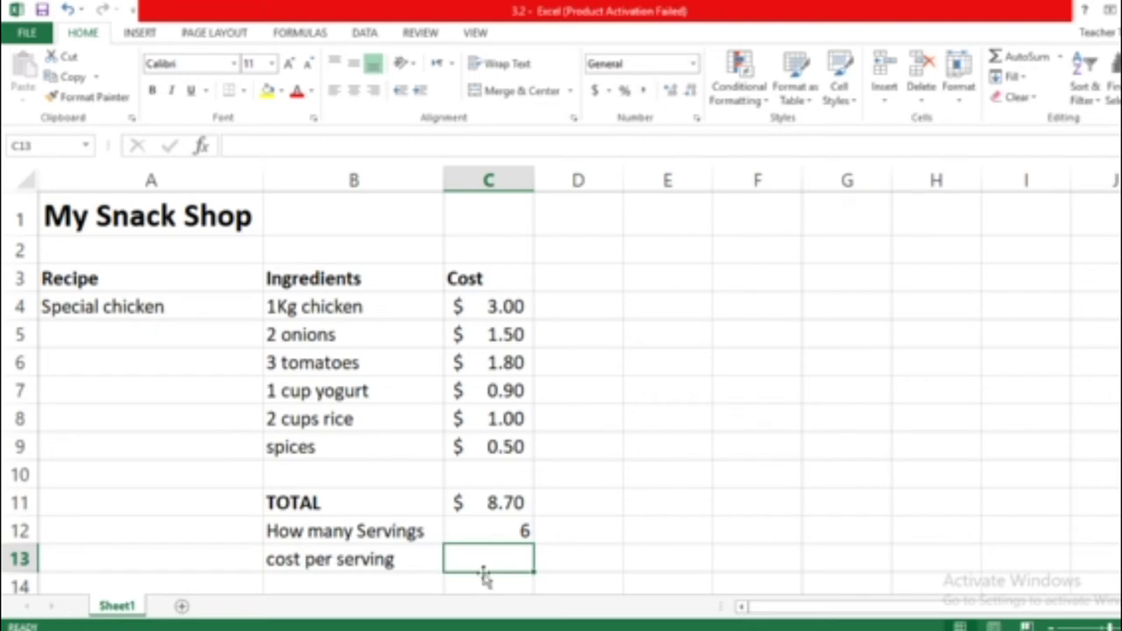
pyautogui.write('=')
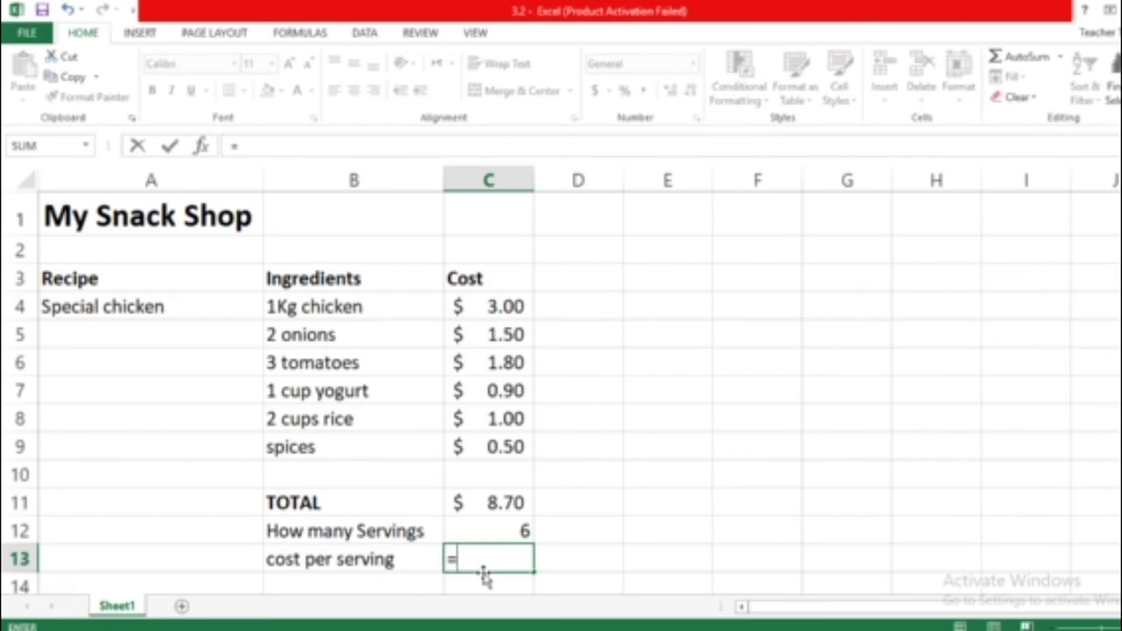
pyautogui.click(484, 505)
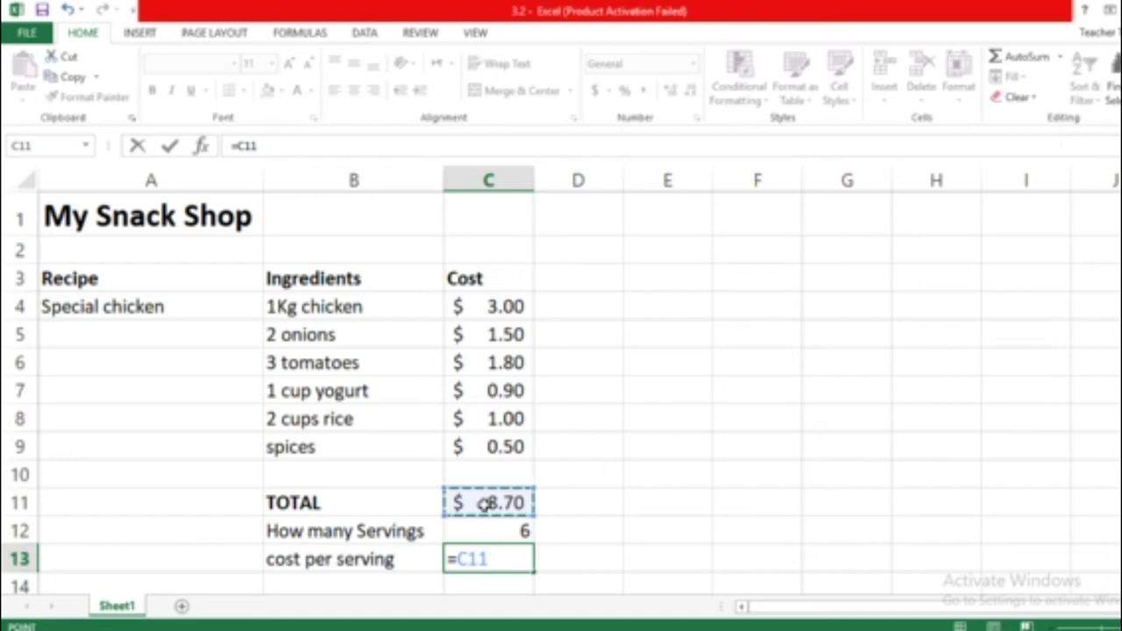
pyautogui.write('/')
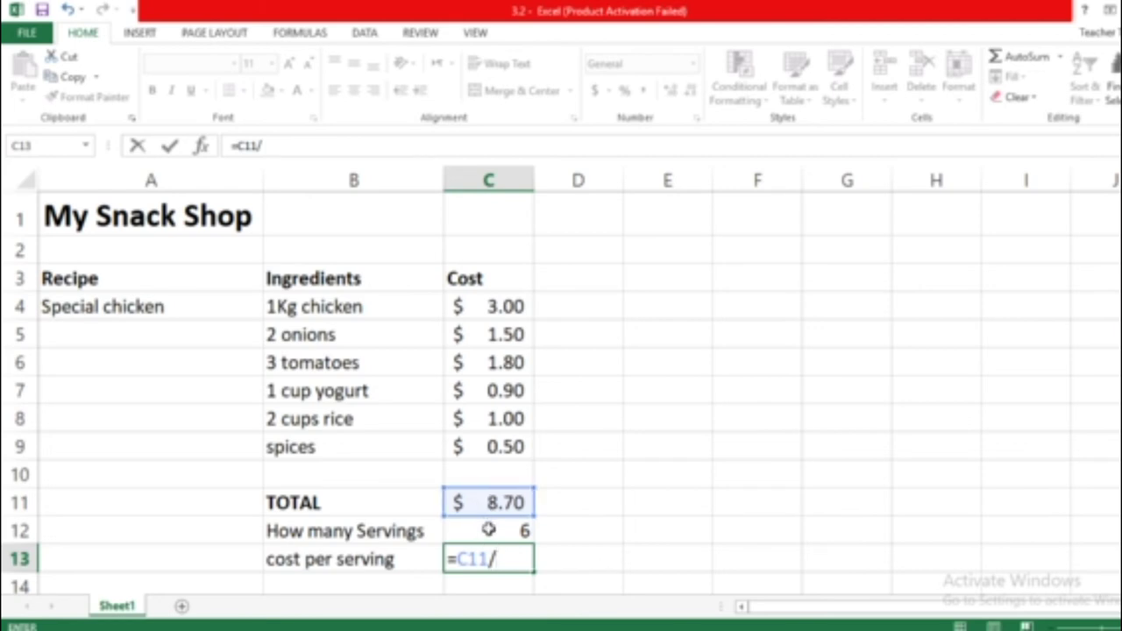
pyautogui.click(489, 530)
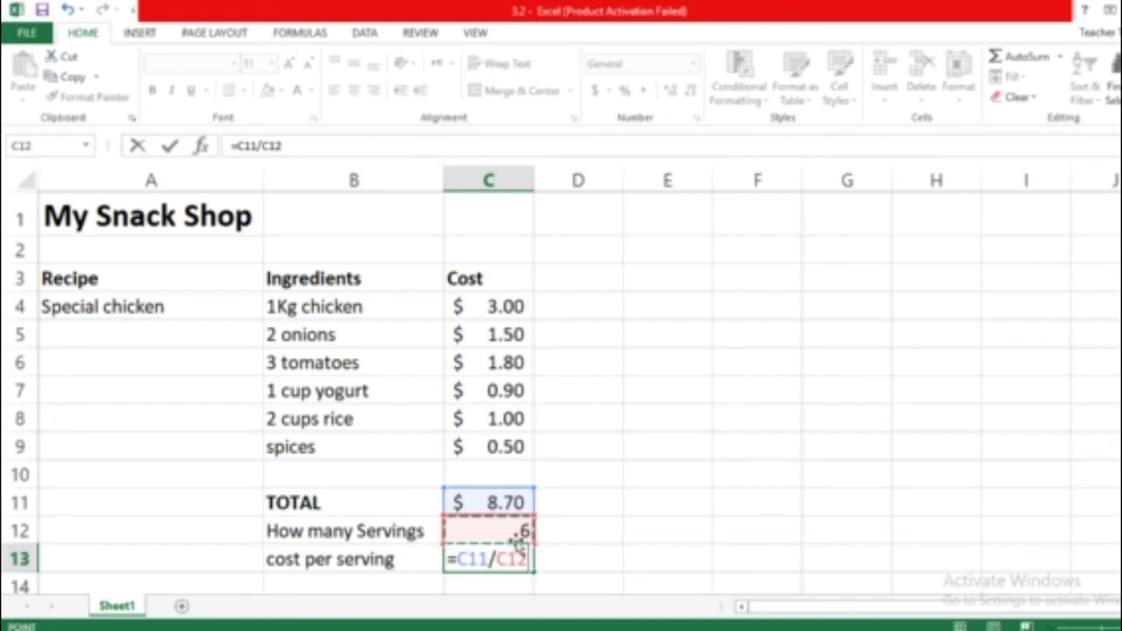
pyautogui.press('Return')
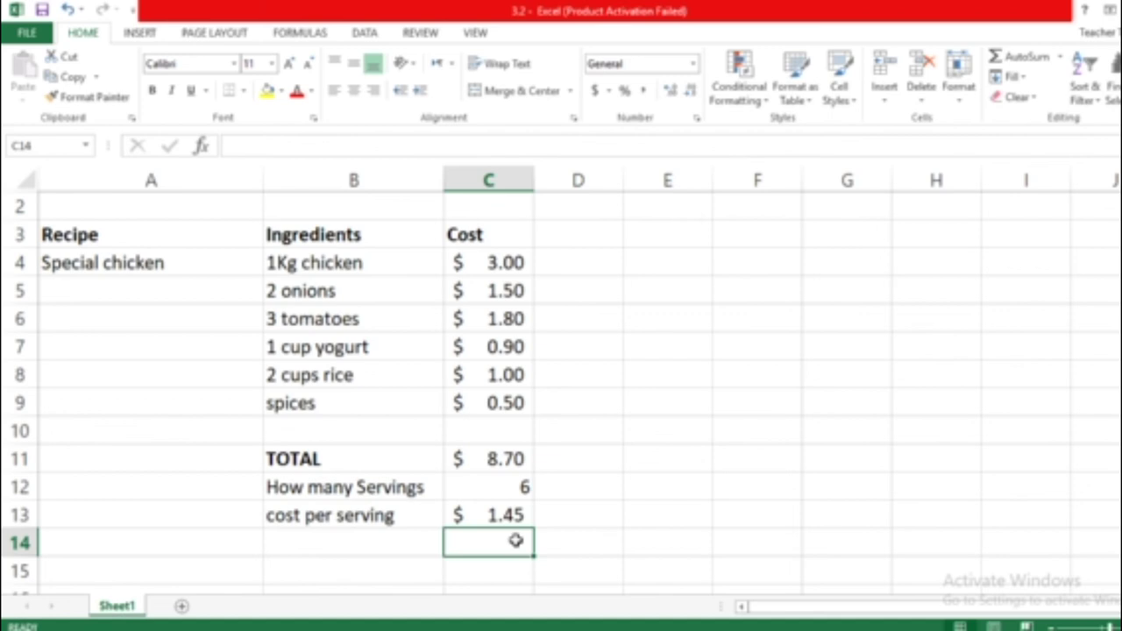
pyautogui.press('Up')
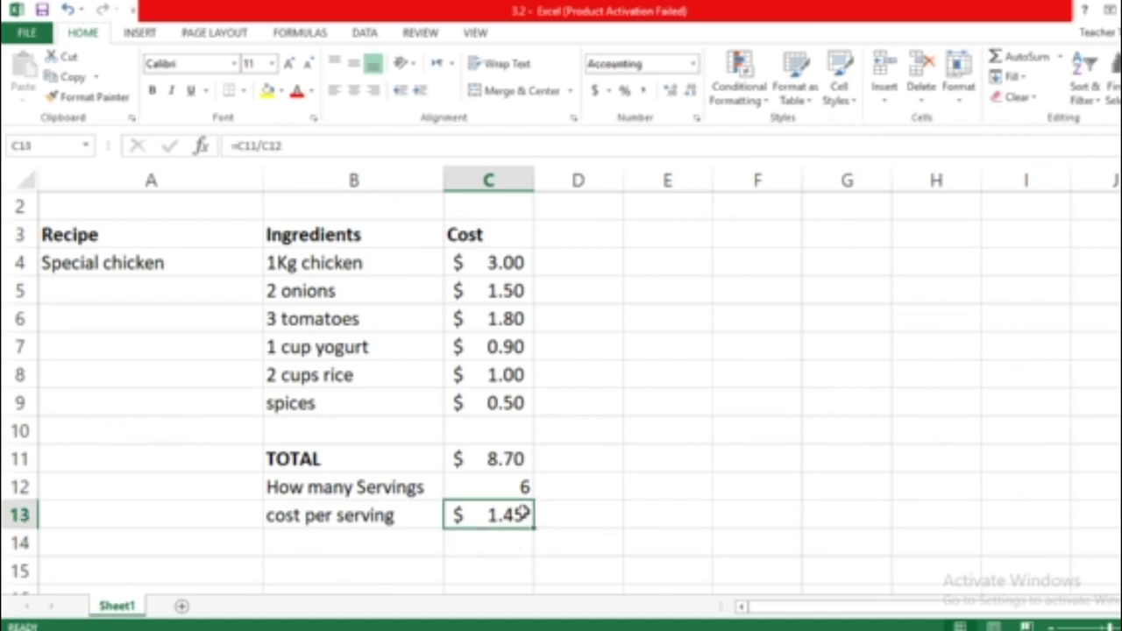